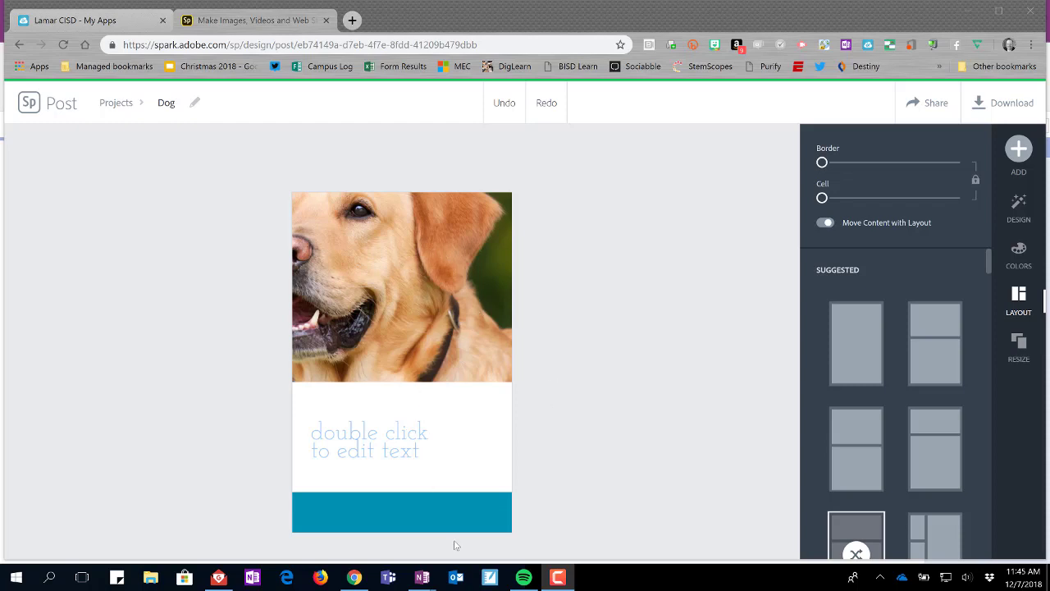
Step: Shuffle the poster's cells twice, then undo both shuffles to restore the original layout
{"action": "scroll", "coordinate": [870, 489], "scroll_direction": "down", "scroll_amount": 2}
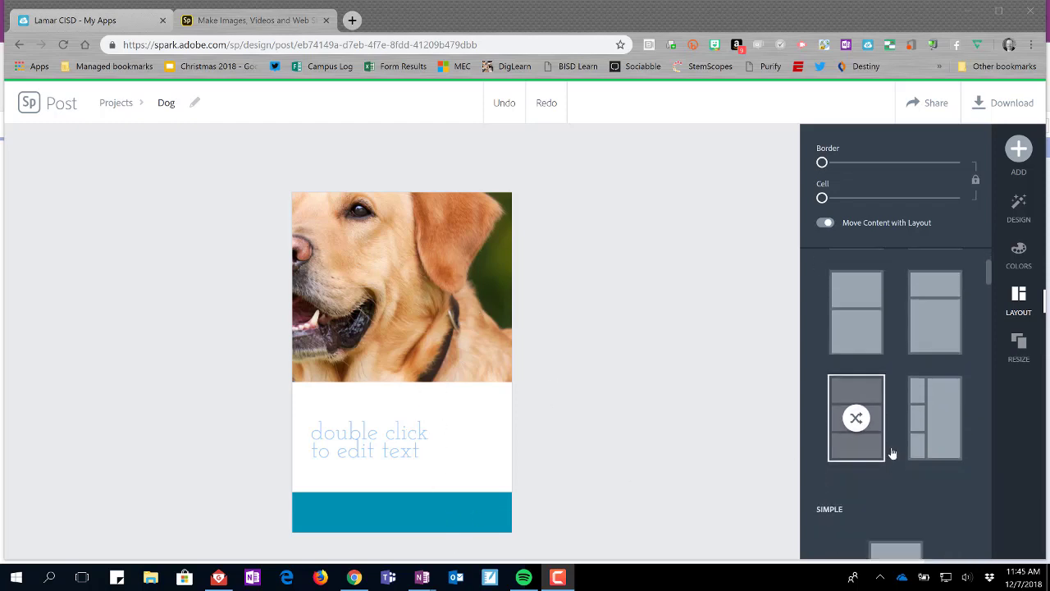
{"action": "left_click", "coordinate": [857, 419]}
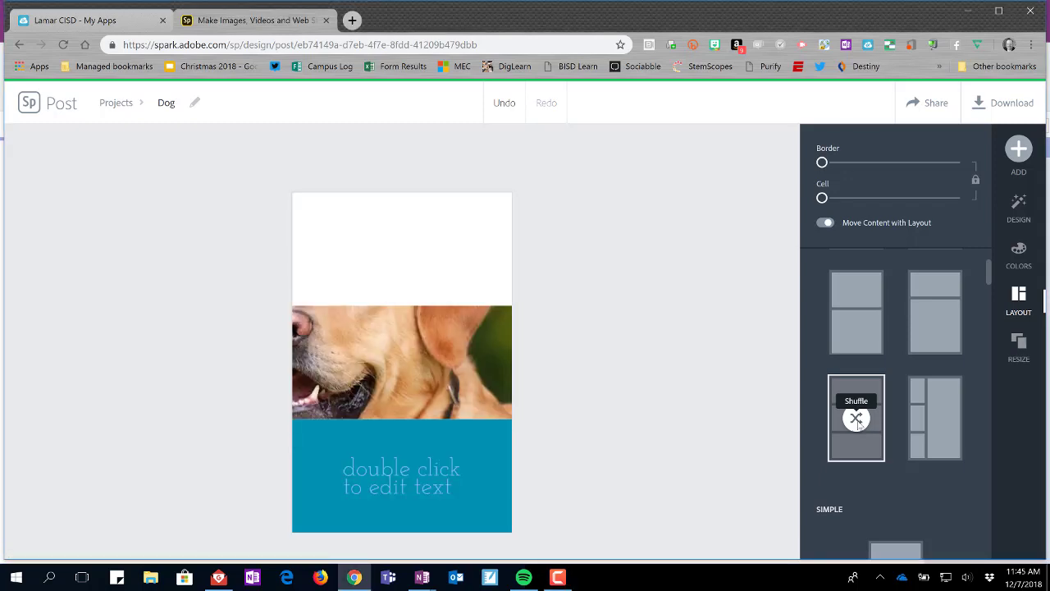
{"action": "left_click", "coordinate": [857, 419]}
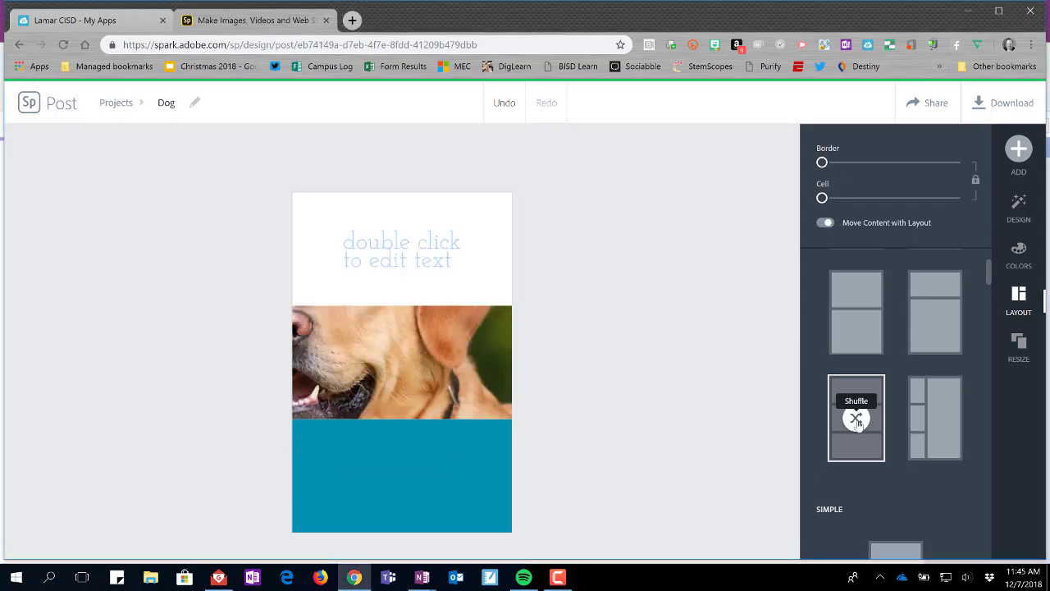
{"action": "left_click", "coordinate": [505, 104]}
{"action": "left_click", "coordinate": [504, 103]}
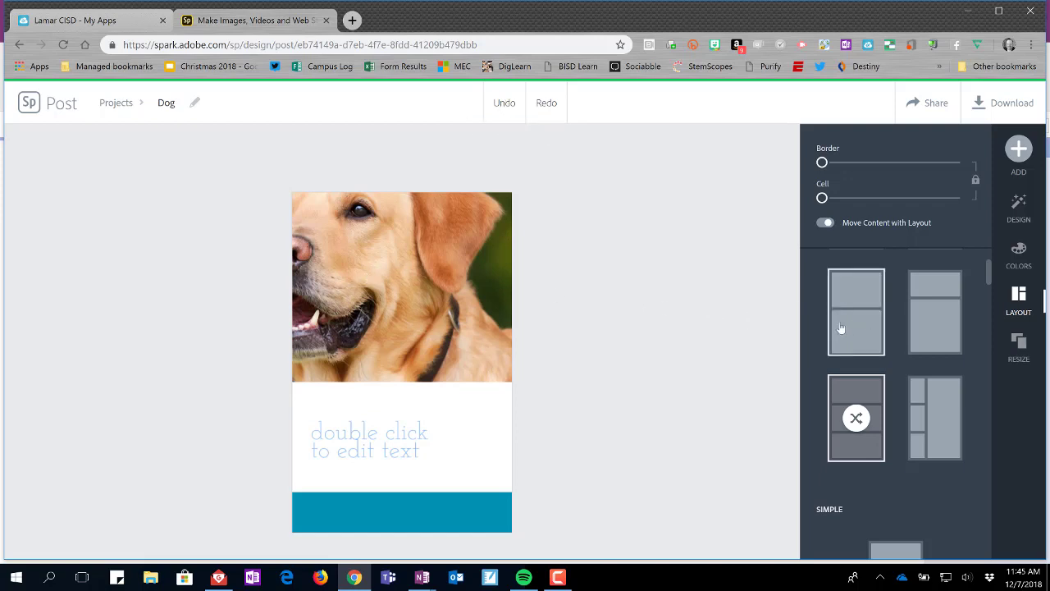
Step: Apply the three-cell layout with text and blue cells above a full-width dog photo
{"action": "scroll", "coordinate": [909, 377], "scroll_direction": "down", "scroll_amount": 1}
{"action": "scroll", "coordinate": [910, 379], "scroll_direction": "down", "scroll_amount": 6}
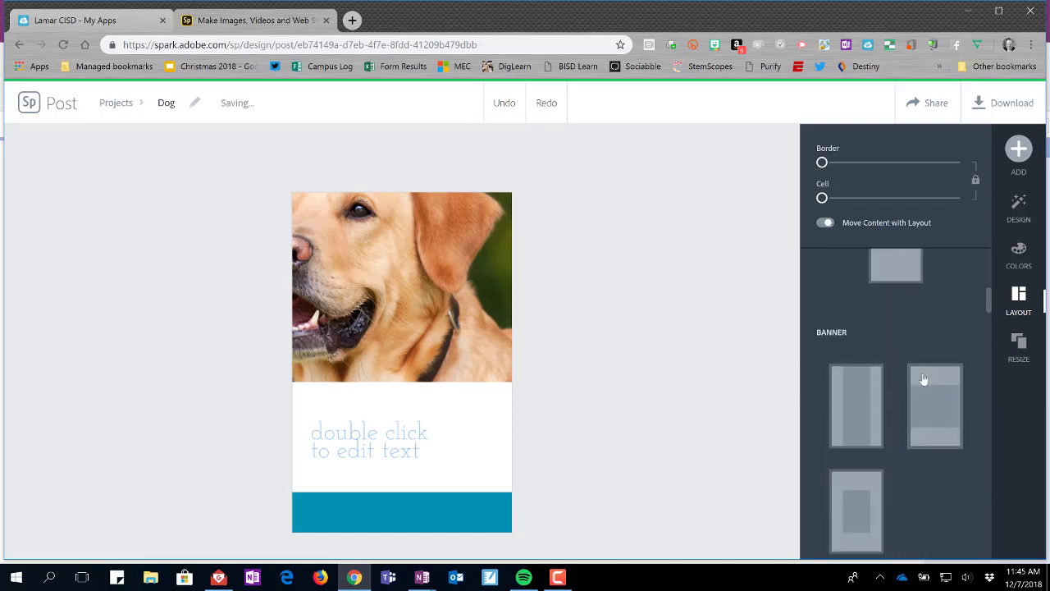
{"action": "scroll", "coordinate": [916, 388], "scroll_direction": "up", "scroll_amount": 1}
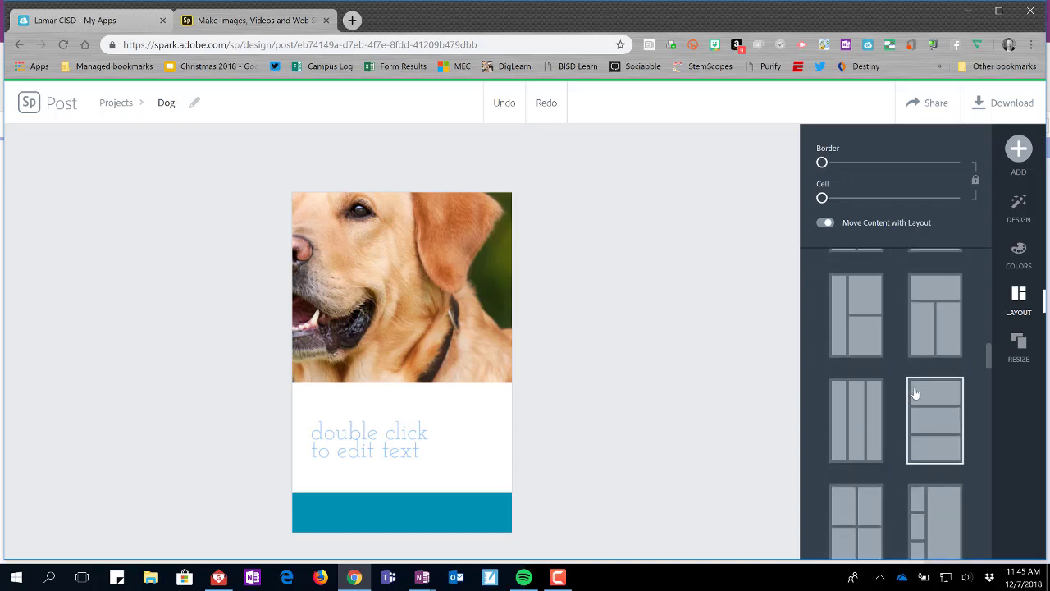
{"action": "left_click", "coordinate": [944, 362]}
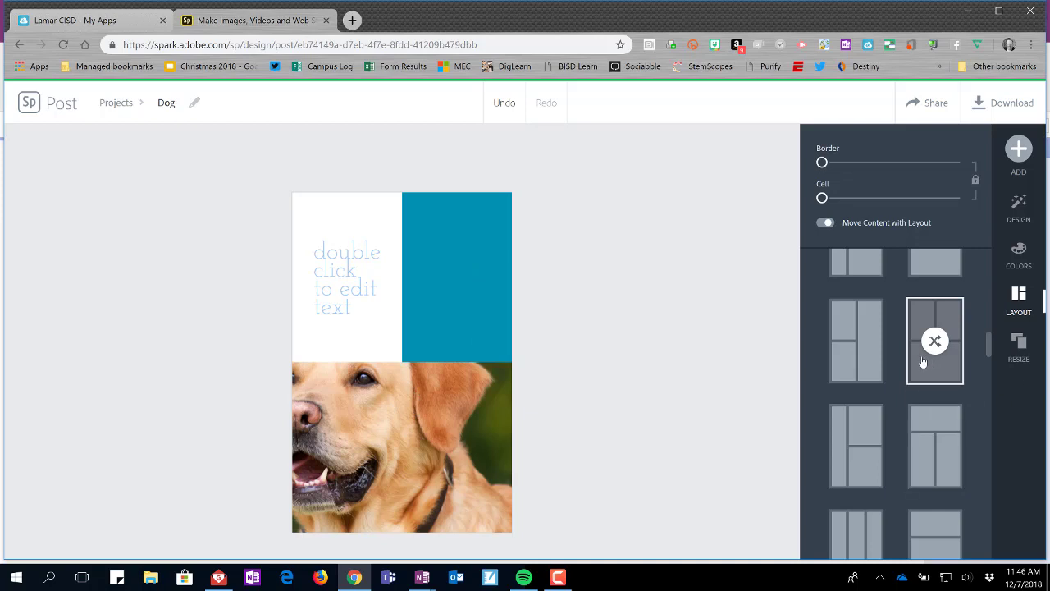
{"action": "scroll", "coordinate": [890, 336], "scroll_direction": "down", "scroll_amount": 5}
{"action": "scroll", "coordinate": [882, 347], "scroll_direction": "down", "scroll_amount": 5}
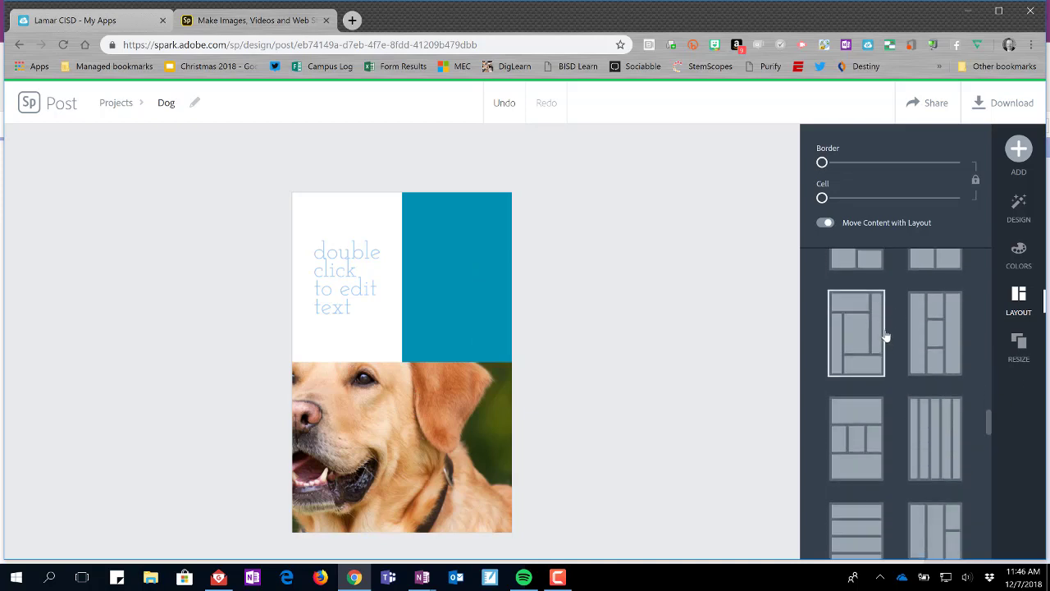
{"action": "scroll", "coordinate": [884, 343], "scroll_direction": "up", "scroll_amount": 8}
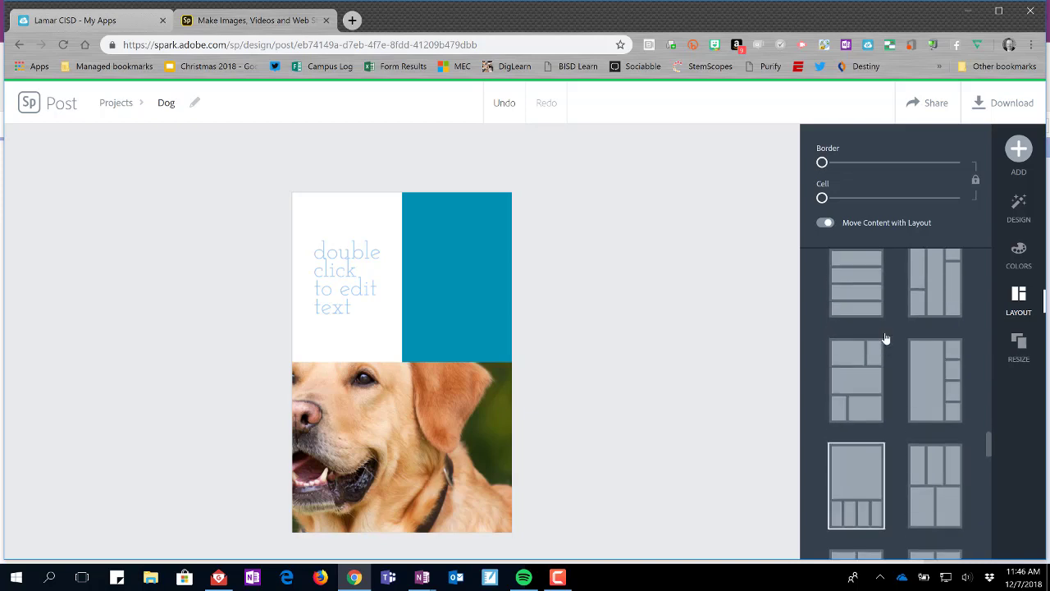
{"action": "scroll", "coordinate": [891, 336], "scroll_direction": "up", "scroll_amount": 6}
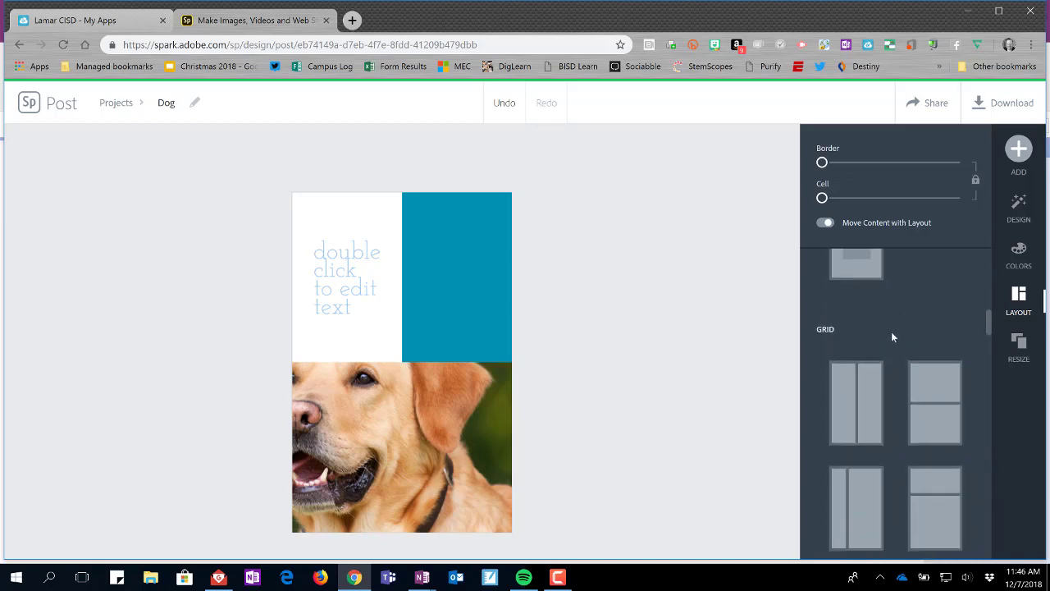
{"action": "scroll", "coordinate": [887, 340], "scroll_direction": "down", "scroll_amount": 2}
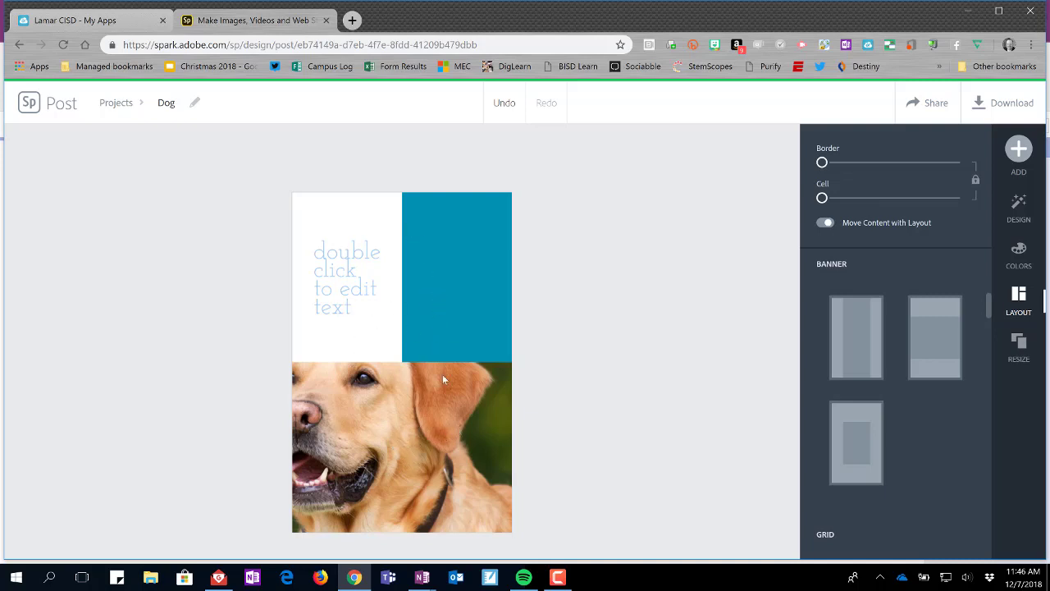
Step: Lower the cell divider to enlarge the top cells and shift the photo to show the dog's face
{"action": "left_click", "coordinate": [387, 431]}
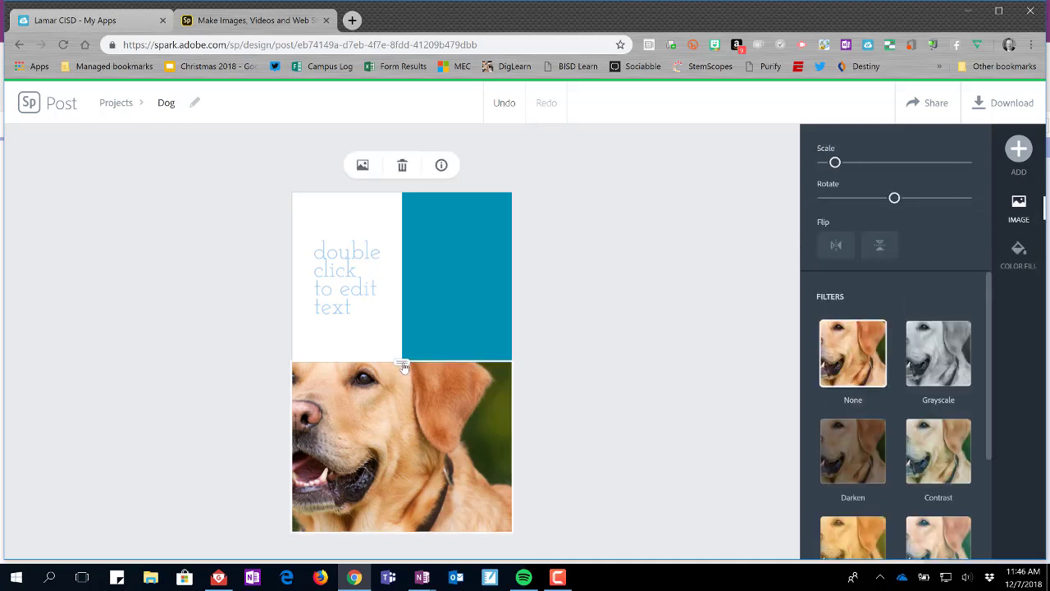
{"action": "mouse_move", "coordinate": [403, 366]}
{"action": "left_mouse_down"}
{"action": "mouse_move", "coordinate": [399, 290]}
{"action": "mouse_move", "coordinate": [411, 420]}
{"action": "mouse_move", "coordinate": [401, 340]}
{"action": "mouse_move", "coordinate": [405, 380]}
{"action": "left_mouse_up"}
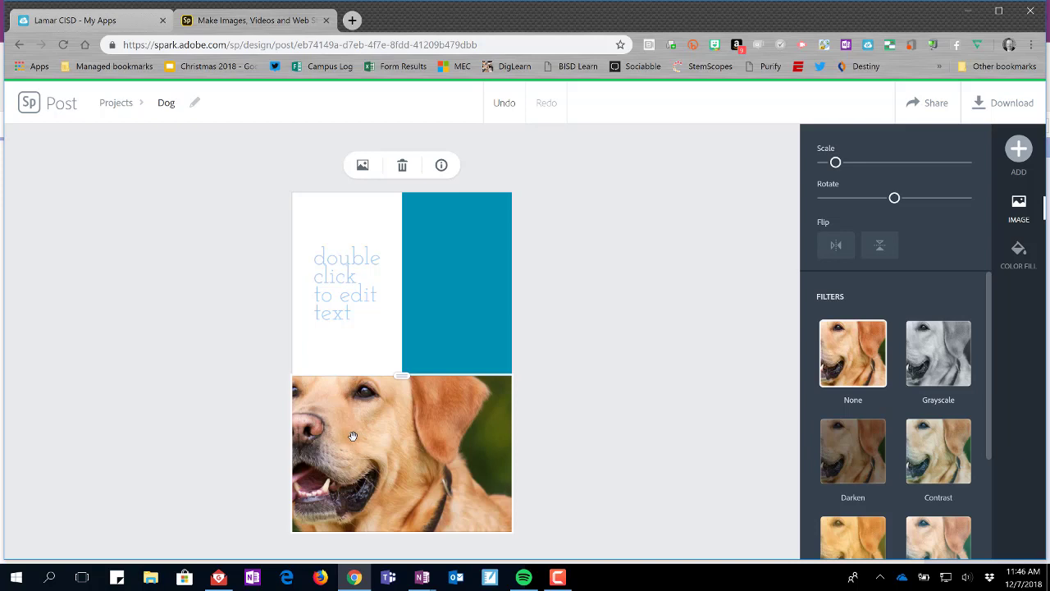
{"action": "left_click_drag", "start_coordinate": [353, 435], "coordinate": [409, 449]}
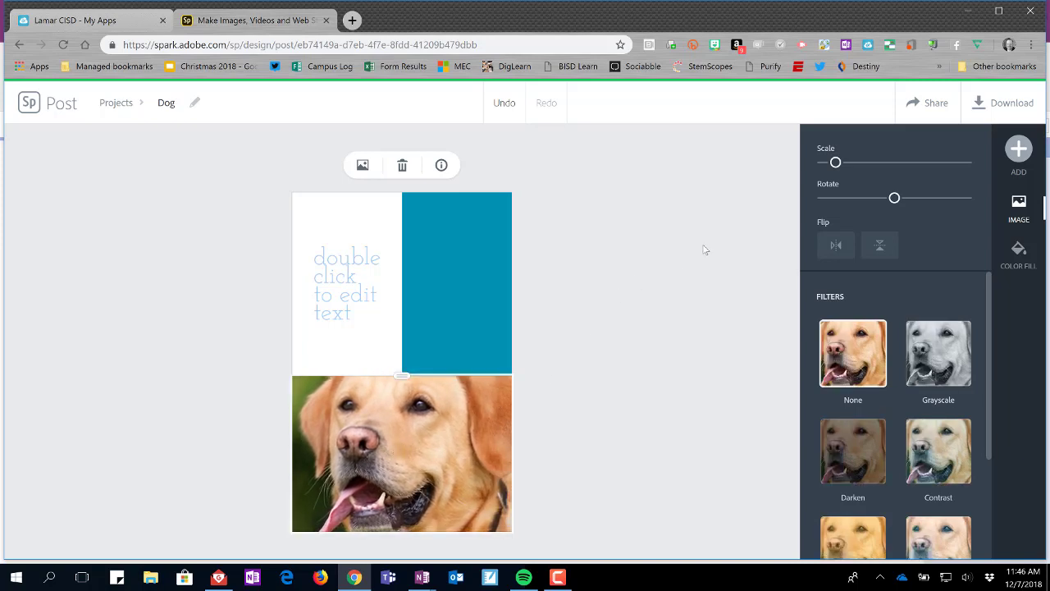
Step: Shrink, reposition and re-enlarge the dog photo in its cell, then undo its rotation
{"action": "left_click", "coordinate": [835, 163]}
{"action": "mouse_move", "coordinate": [834, 163]}
{"action": "left_mouse_down"}
{"action": "mouse_move", "coordinate": [820, 173]}
{"action": "mouse_move", "coordinate": [856, 169]}
{"action": "mouse_move", "coordinate": [823, 178]}
{"action": "left_mouse_up"}
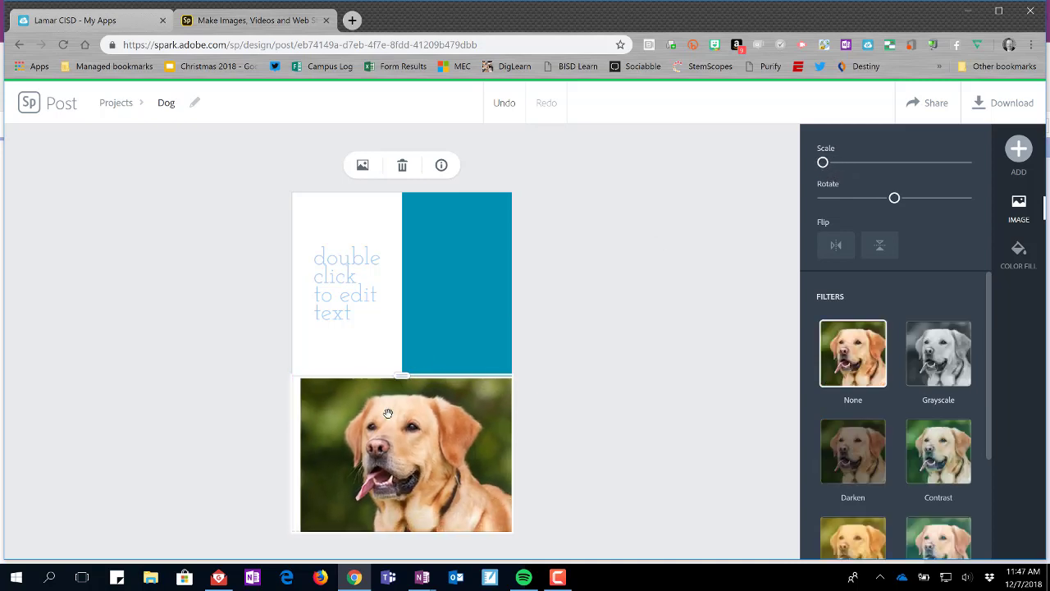
{"action": "mouse_move", "coordinate": [426, 454]}
{"action": "left_mouse_down"}
{"action": "mouse_move", "coordinate": [402, 440]}
{"action": "mouse_move", "coordinate": [427, 441]}
{"action": "left_mouse_up"}
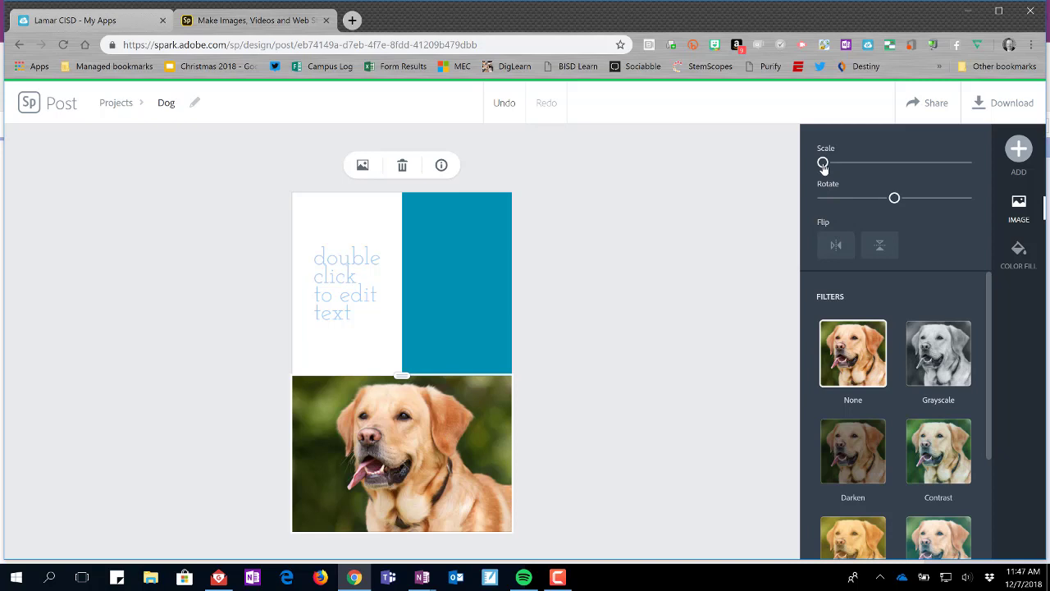
{"action": "left_click_drag", "start_coordinate": [823, 164], "coordinate": [831, 163]}
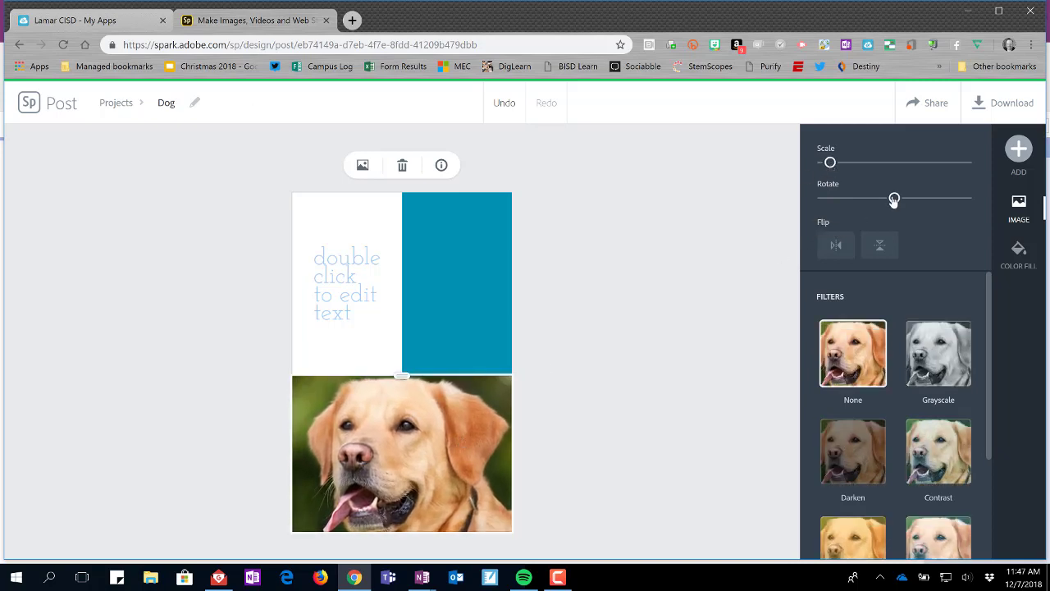
{"action": "mouse_move", "coordinate": [895, 199]}
{"action": "left_mouse_down"}
{"action": "mouse_move", "coordinate": [865, 202]}
{"action": "mouse_move", "coordinate": [892, 202]}
{"action": "mouse_move", "coordinate": [882, 202]}
{"action": "left_mouse_up"}
{"action": "left_click", "coordinate": [502, 103]}
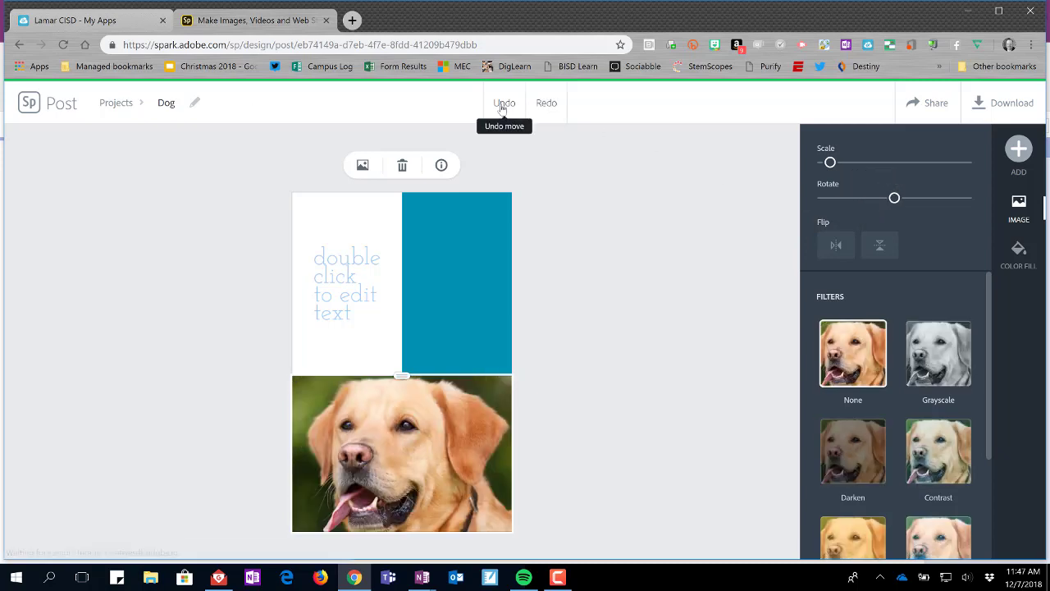
Step: Flip the dog photo horizontally and vertically, then flip each back to normal
{"action": "left_click", "coordinate": [835, 247]}
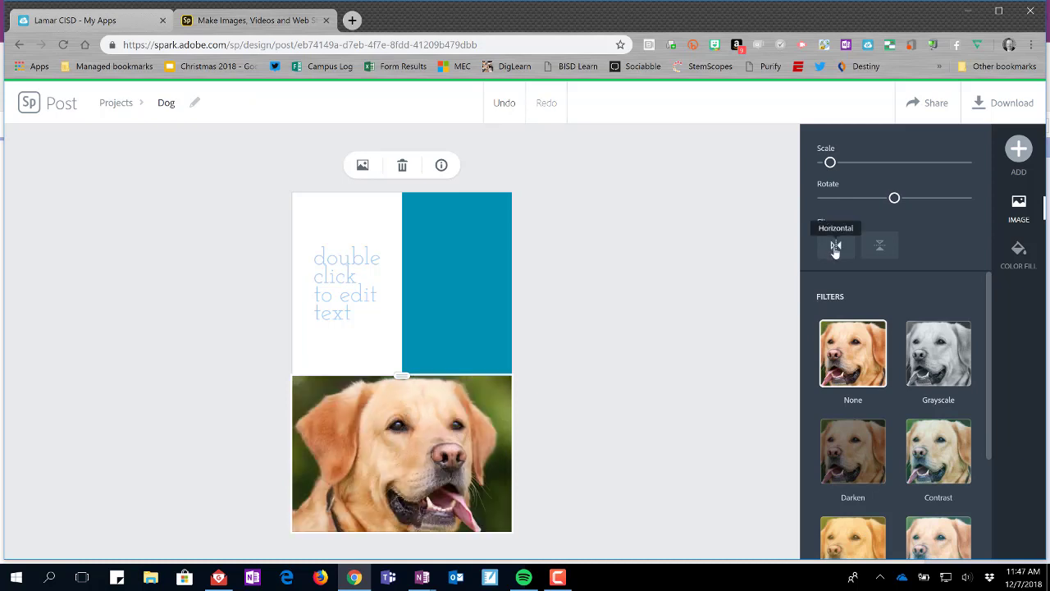
{"action": "left_click", "coordinate": [836, 248]}
{"action": "left_click", "coordinate": [878, 252]}
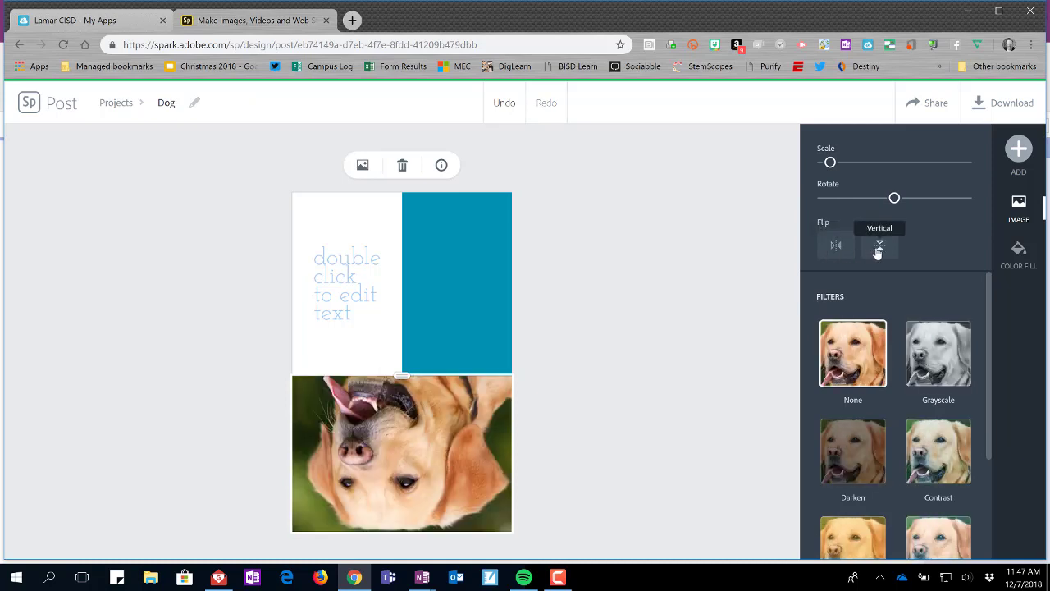
{"action": "left_click", "coordinate": [878, 252]}
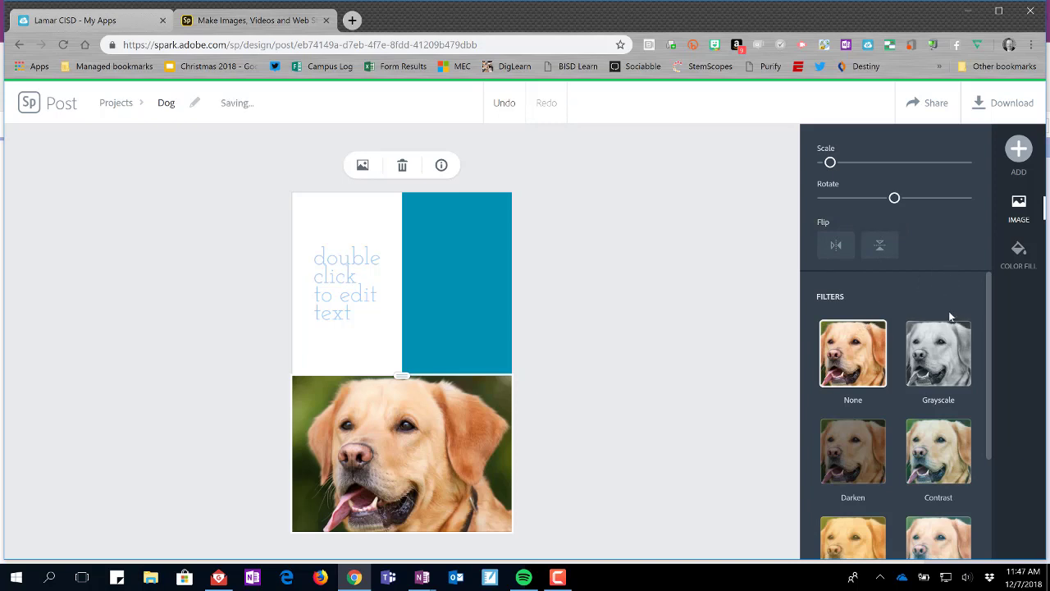
{"action": "scroll", "coordinate": [886, 353], "scroll_direction": "down", "scroll_amount": 2}
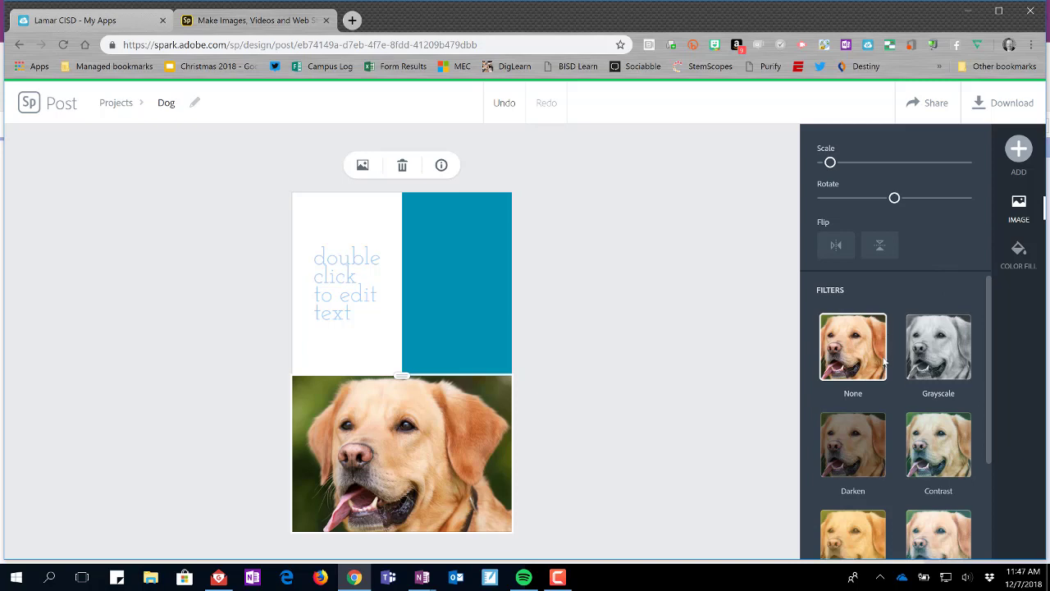
{"action": "scroll", "coordinate": [884, 365], "scroll_direction": "up", "scroll_amount": 2}
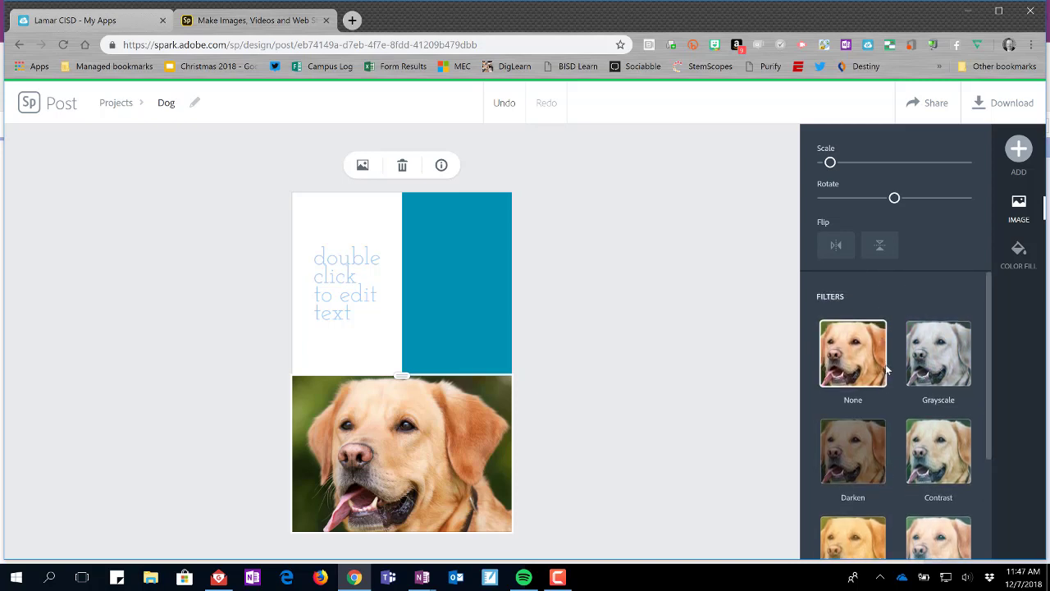
{"action": "left_click", "coordinate": [930, 449]}
{"action": "scroll", "coordinate": [927, 451], "scroll_direction": "down", "scroll_amount": 2}
{"action": "left_click", "coordinate": [945, 440]}
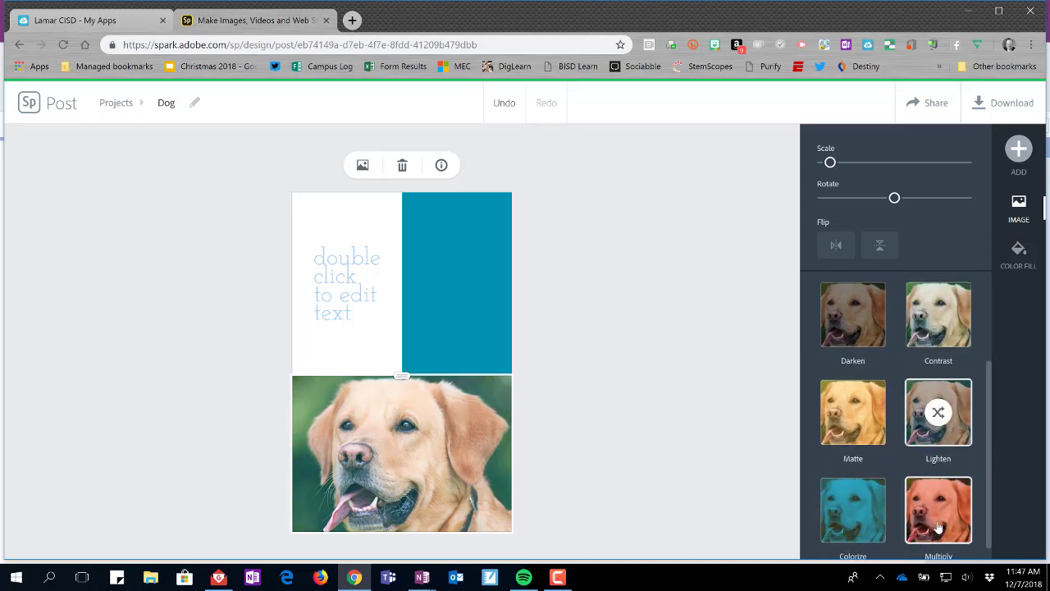
{"action": "left_click", "coordinate": [938, 525]}
{"action": "scroll", "coordinate": [880, 453], "scroll_direction": "up", "scroll_amount": 2}
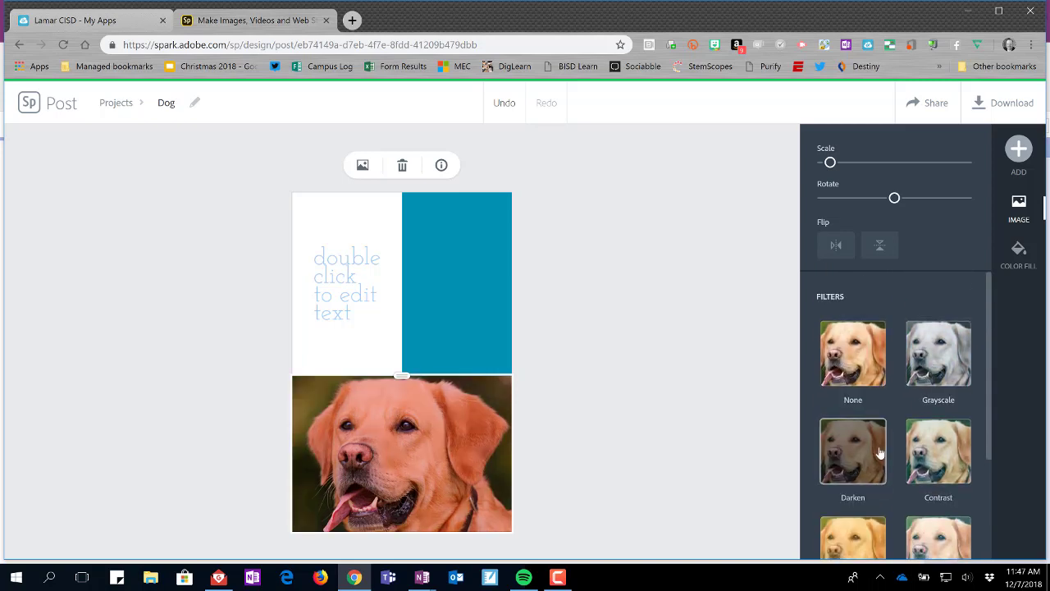
{"action": "left_click", "coordinate": [860, 365]}
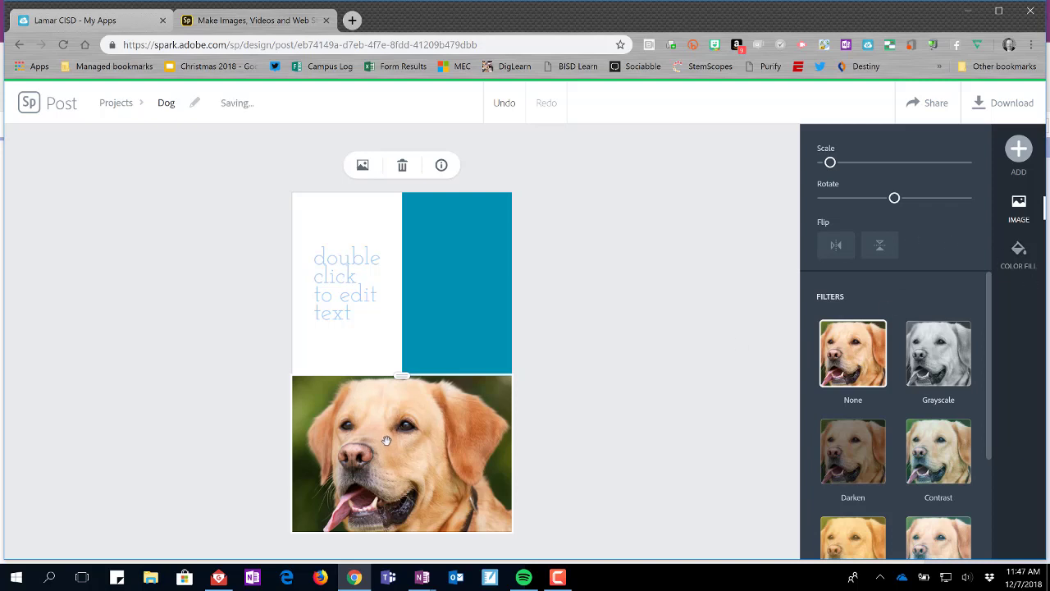
{"action": "left_click", "coordinate": [402, 166]}
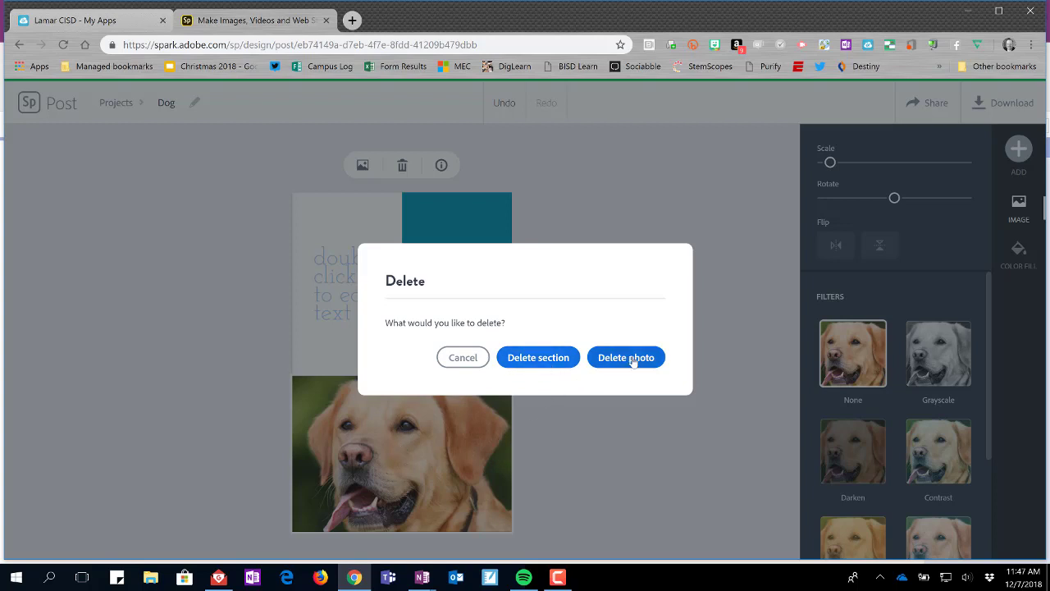
{"action": "left_click", "coordinate": [463, 362]}
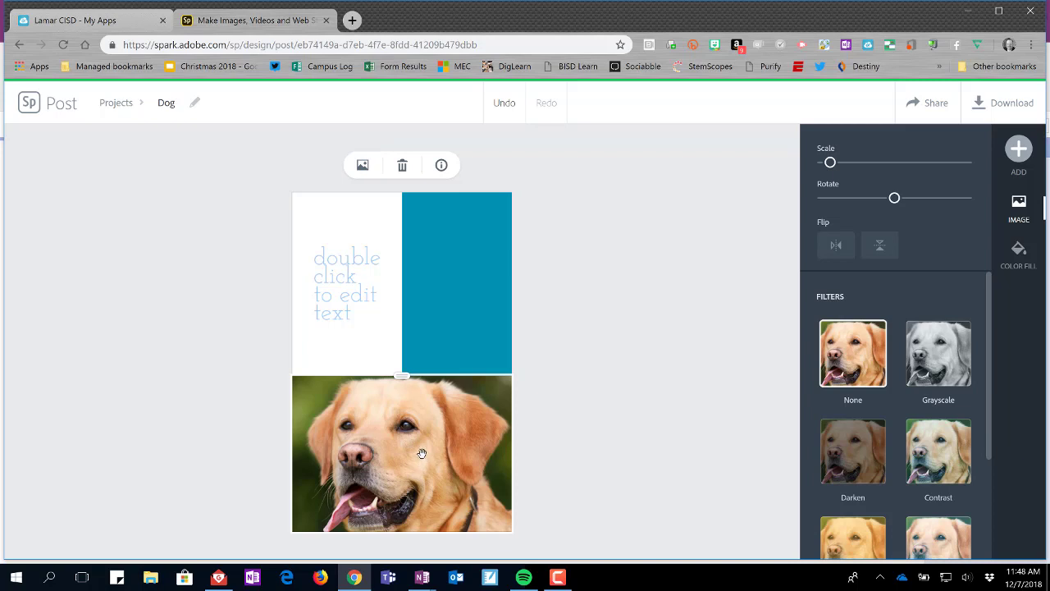
Step: Search the free photos for 'dog' to find a replacement image
{"action": "left_click", "coordinate": [361, 165]}
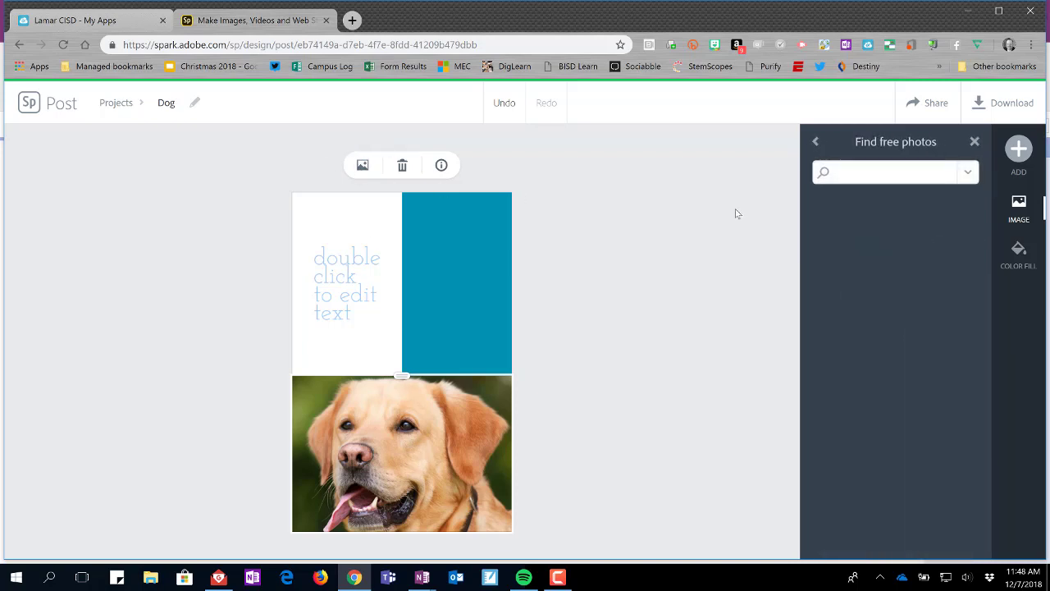
{"action": "type", "text": "dog"}
{"action": "key", "text": "Return"}
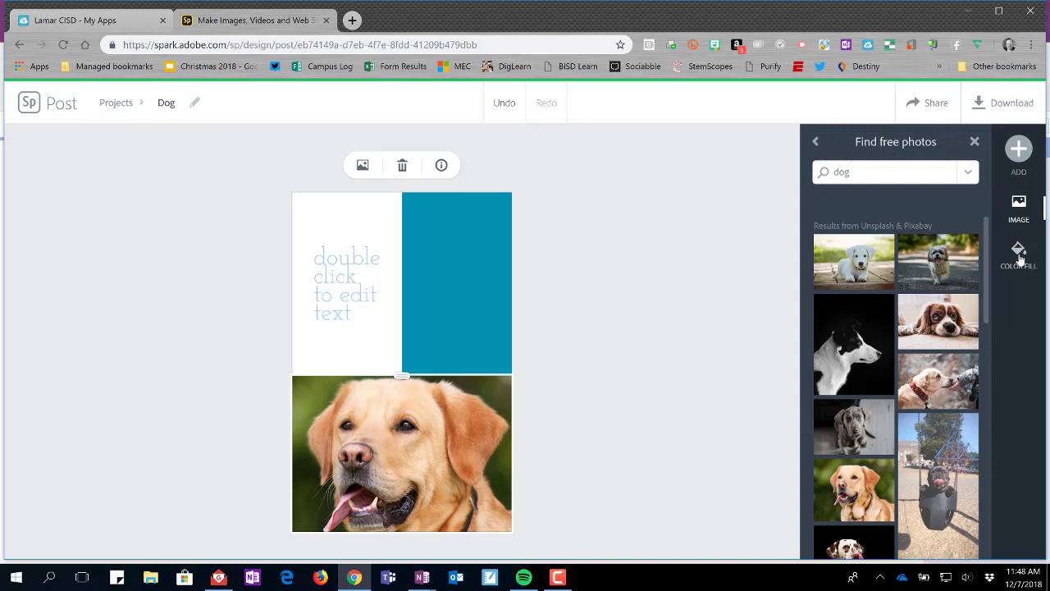
Step: Fill the teal block with the dark blue swatch and bring up the Image options
{"action": "left_click", "coordinate": [444, 292]}
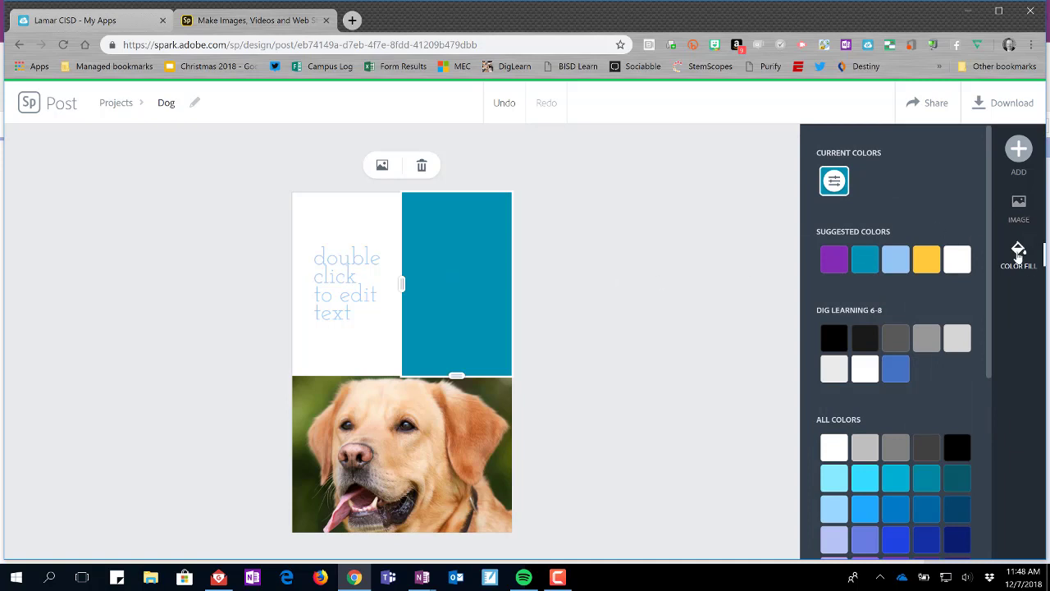
{"action": "scroll", "coordinate": [989, 303], "scroll_direction": "down", "scroll_amount": 1}
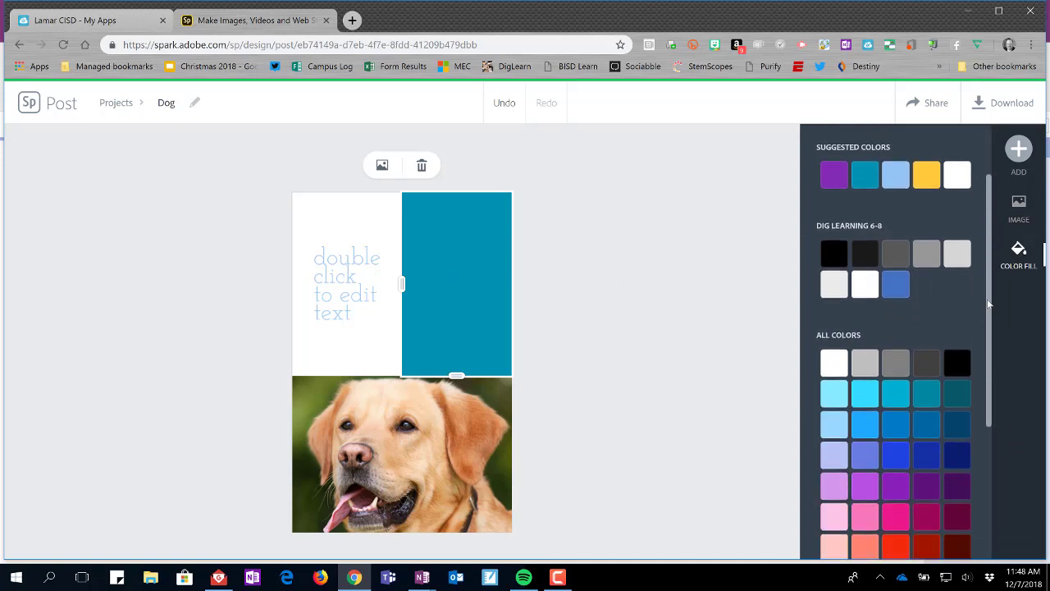
{"action": "scroll", "coordinate": [980, 396], "scroll_direction": "down", "scroll_amount": 4}
{"action": "scroll", "coordinate": [978, 313], "scroll_direction": "up", "scroll_amount": 3}
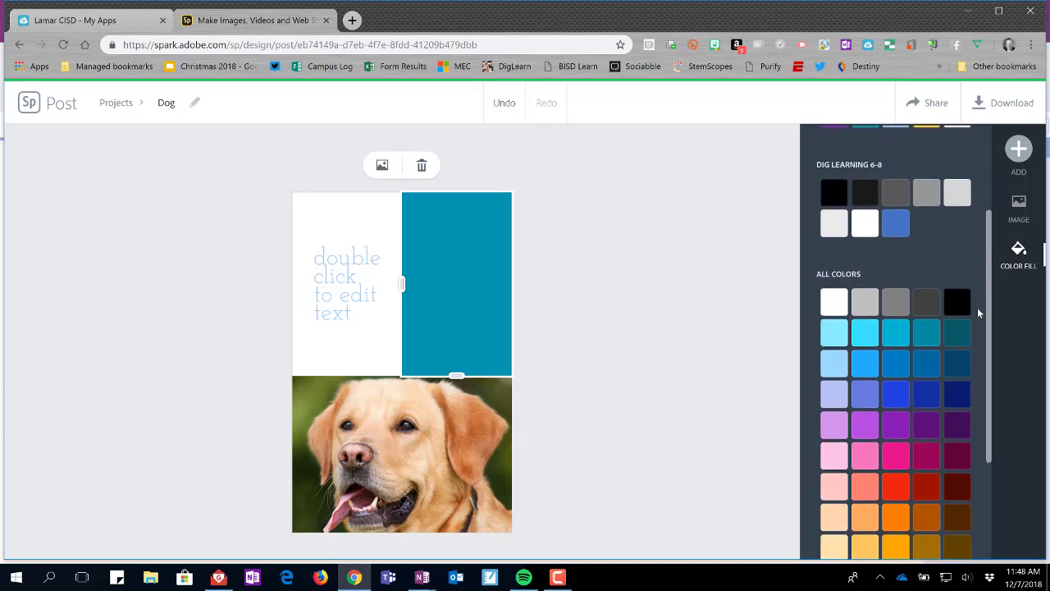
{"action": "left_click", "coordinate": [926, 361]}
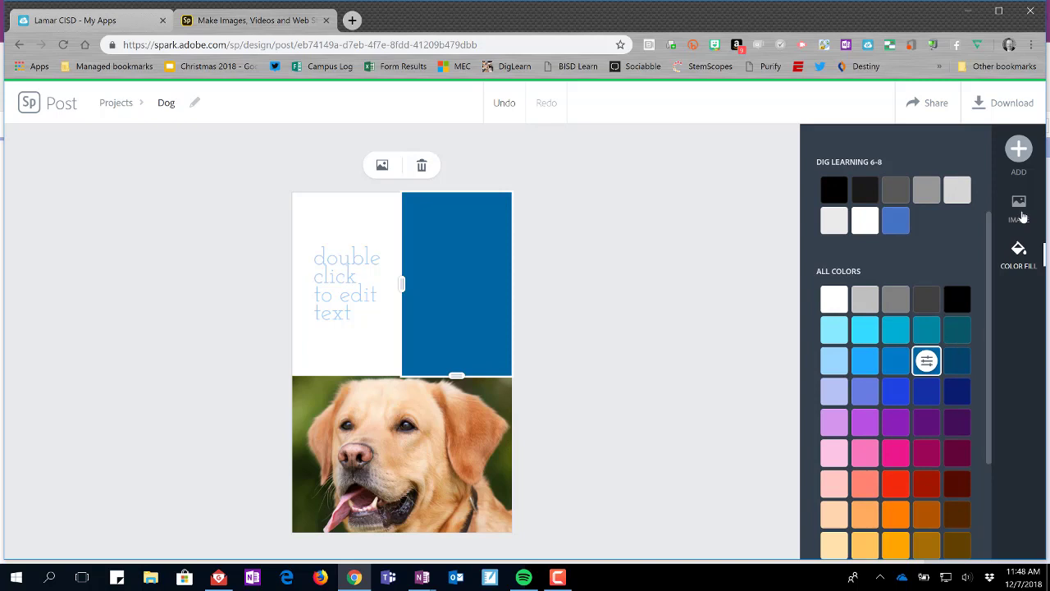
{"action": "left_click", "coordinate": [1019, 206]}
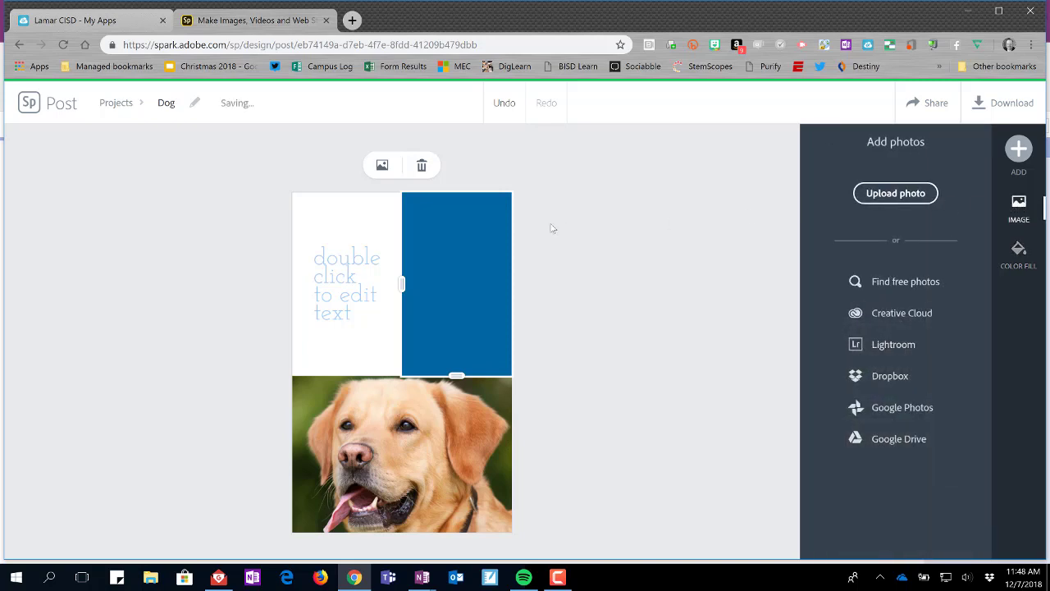